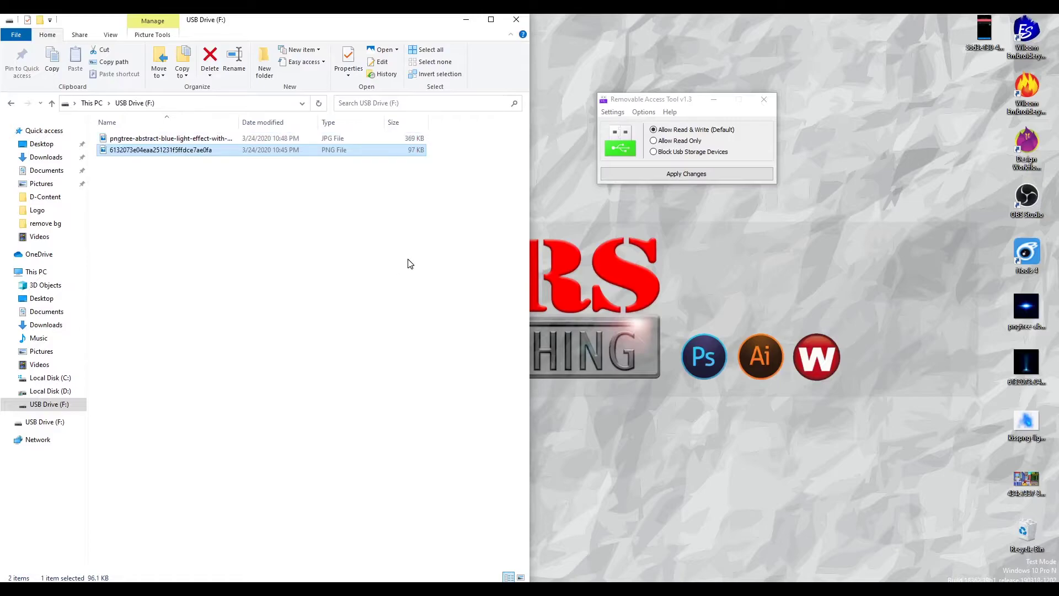
Step: Select both image files on USB Drive (F:) in File Explorer
left_click(660, 228)
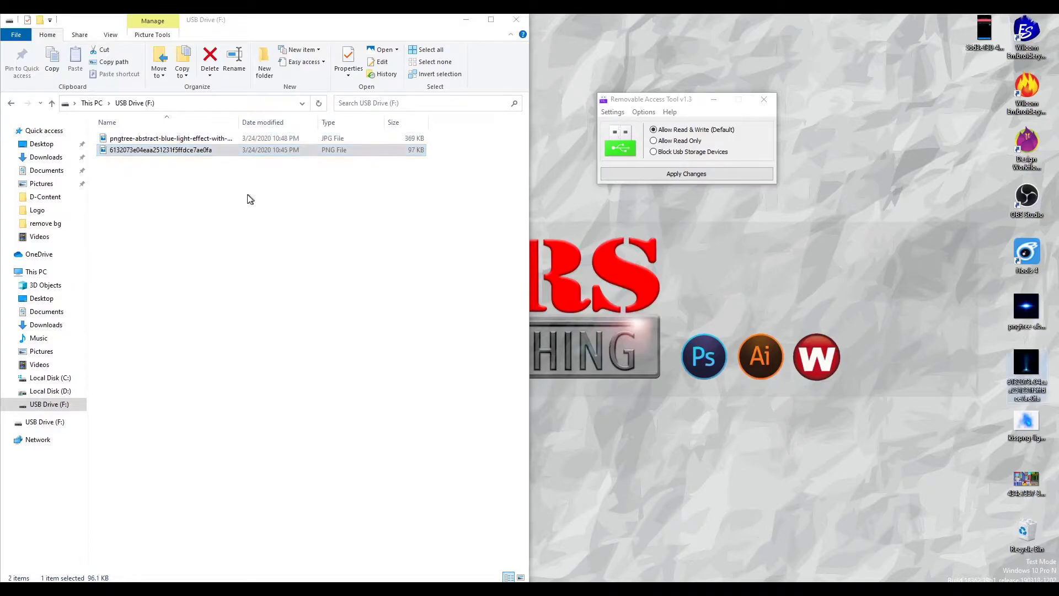
right_click(163, 156)
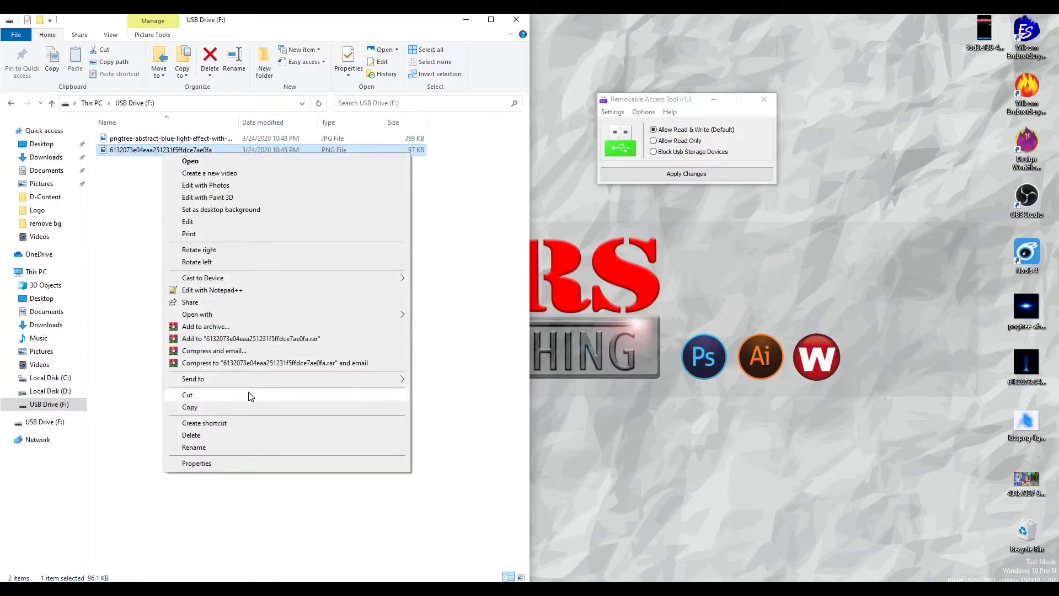
left_click(992, 331)
left_click_drag(985, 295, 130, 169)
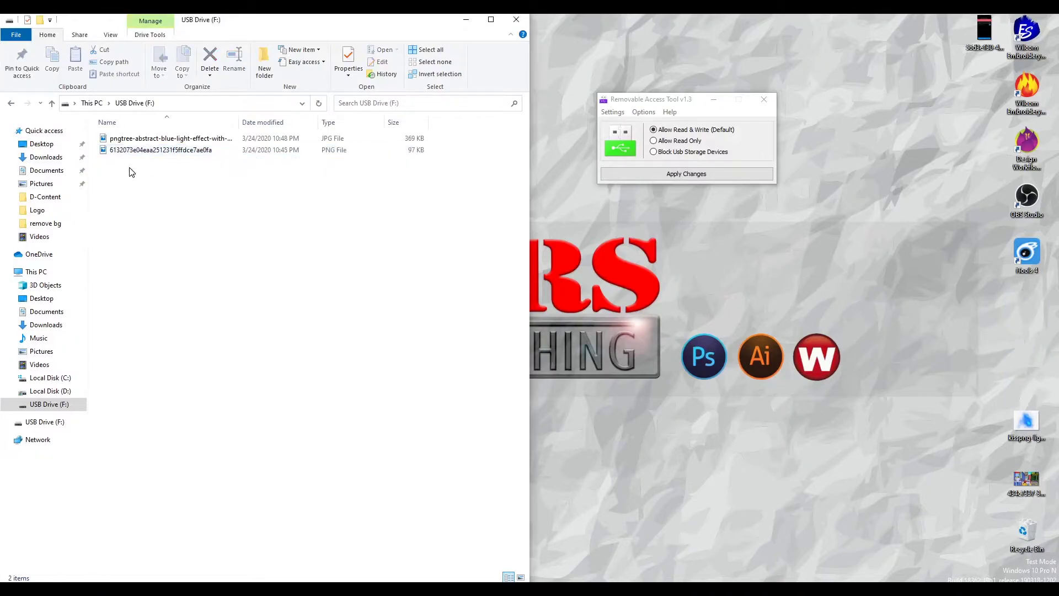
Step: Copy the two selected images onto the desktop and move the tool window aside
right_click(160, 138)
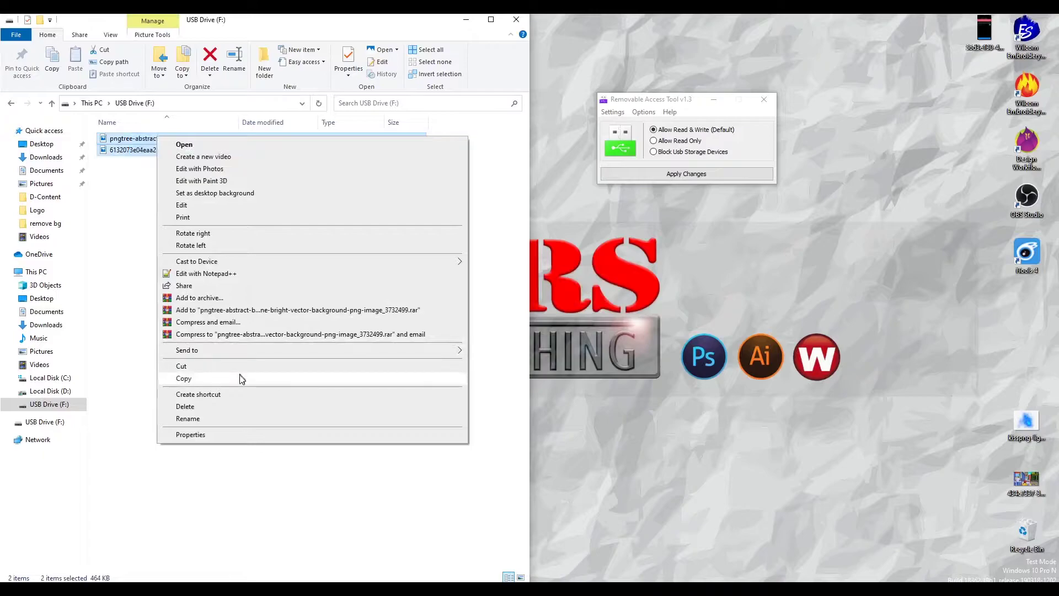
left_click(239, 378)
right_click(787, 257)
left_click(804, 308)
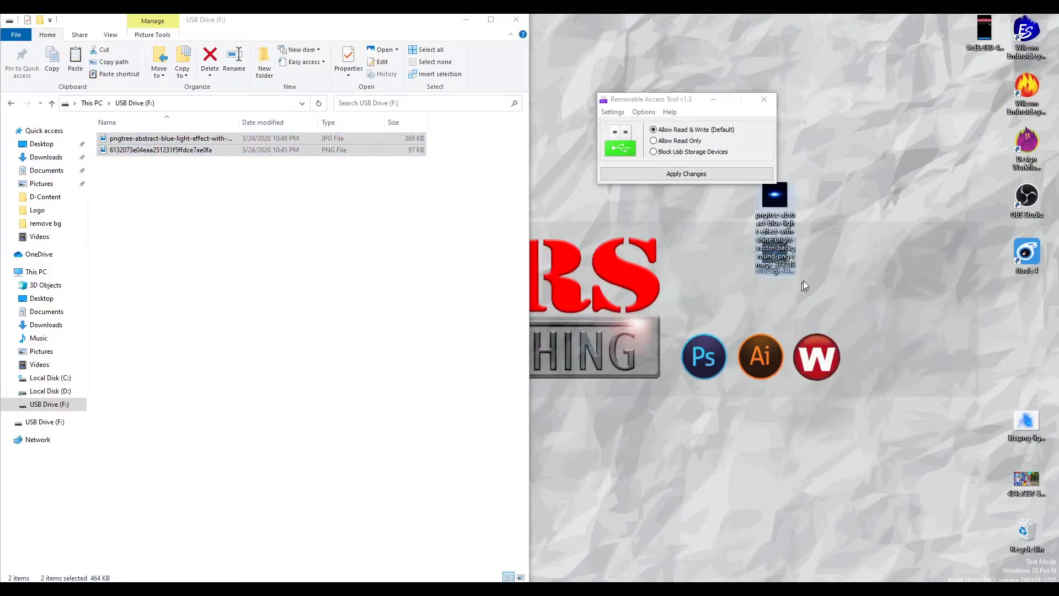
left_click_drag(681, 99, 654, 69)
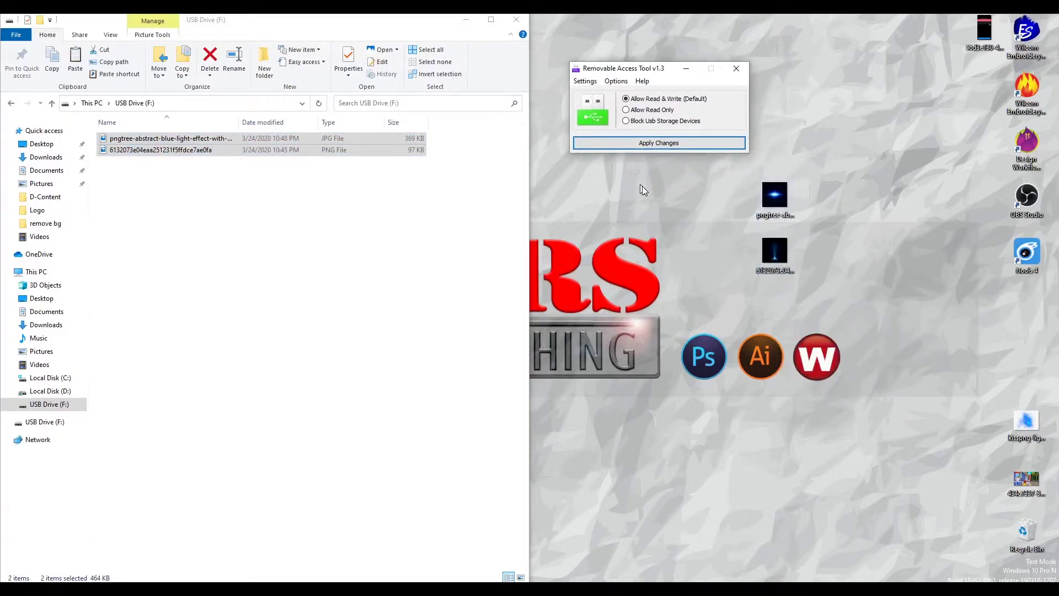
Step: Switch USB access to Allow Read Only, apply it, and acknowledge the confirmation
left_click(630, 112)
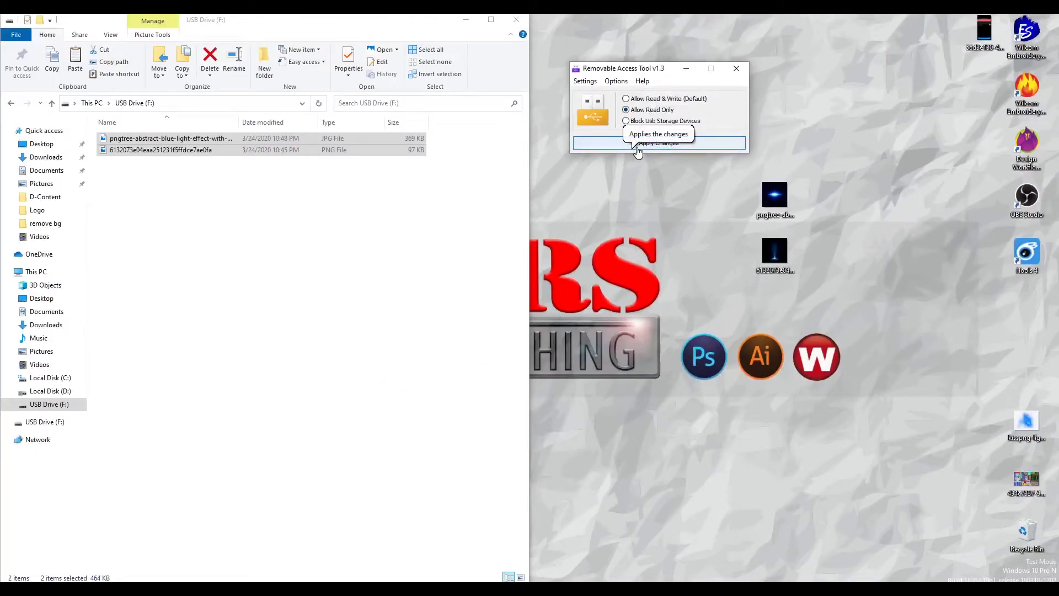
left_click(636, 146)
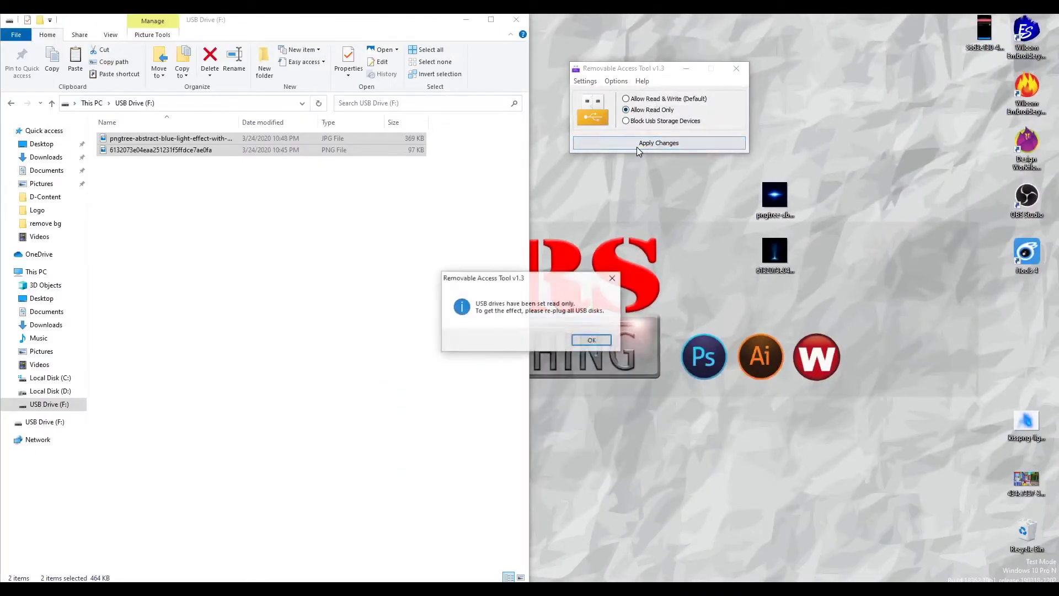
left_click(592, 341)
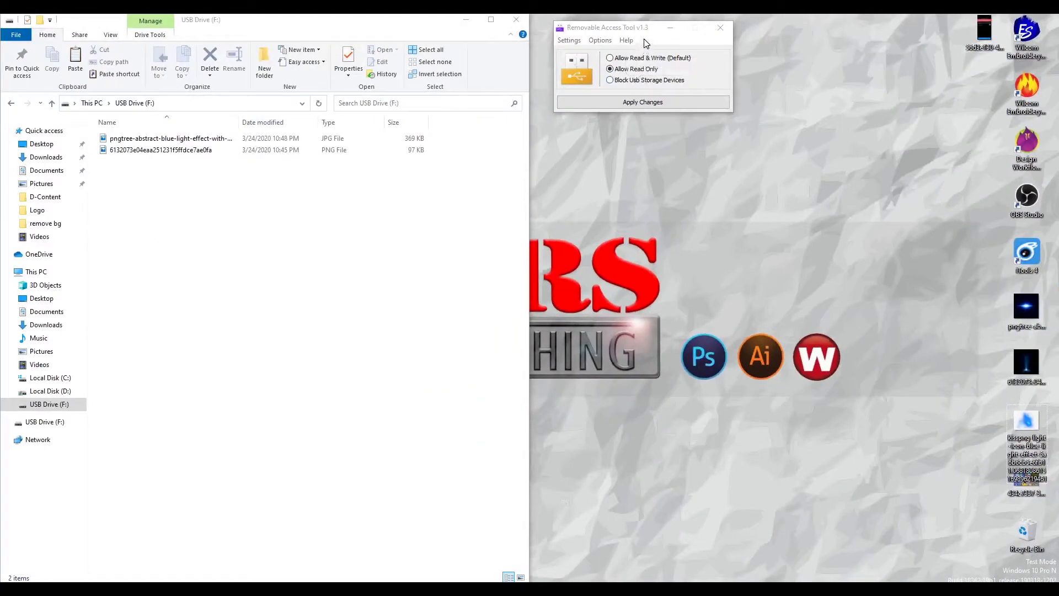
Step: Shift the tool window slightly down and close the USB drive's Explorer window
left_click(643, 39)
left_click_drag(646, 29, 650, 60)
left_click(871, 78)
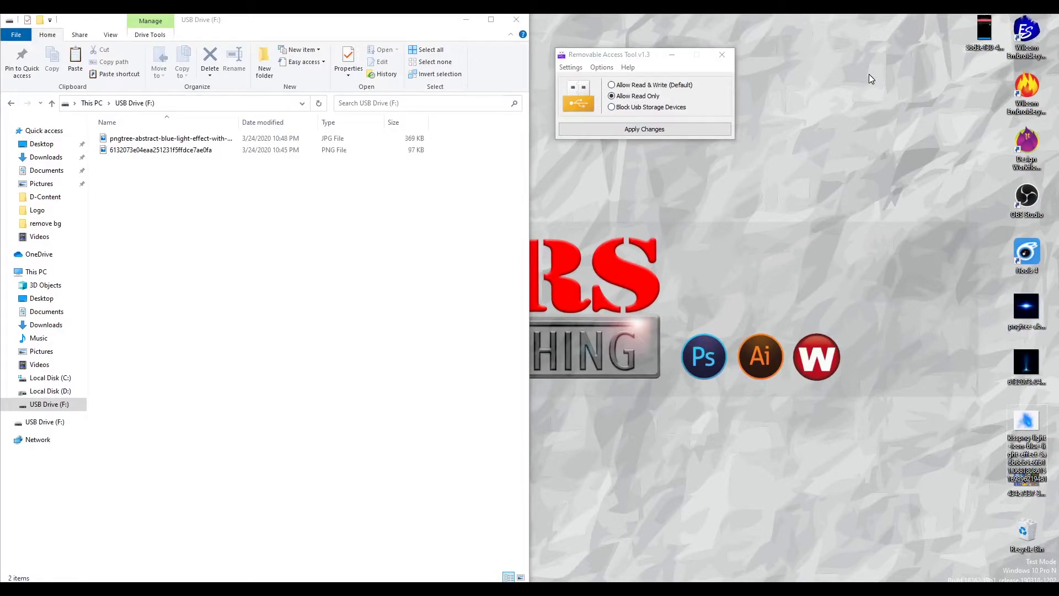
left_click(502, 20)
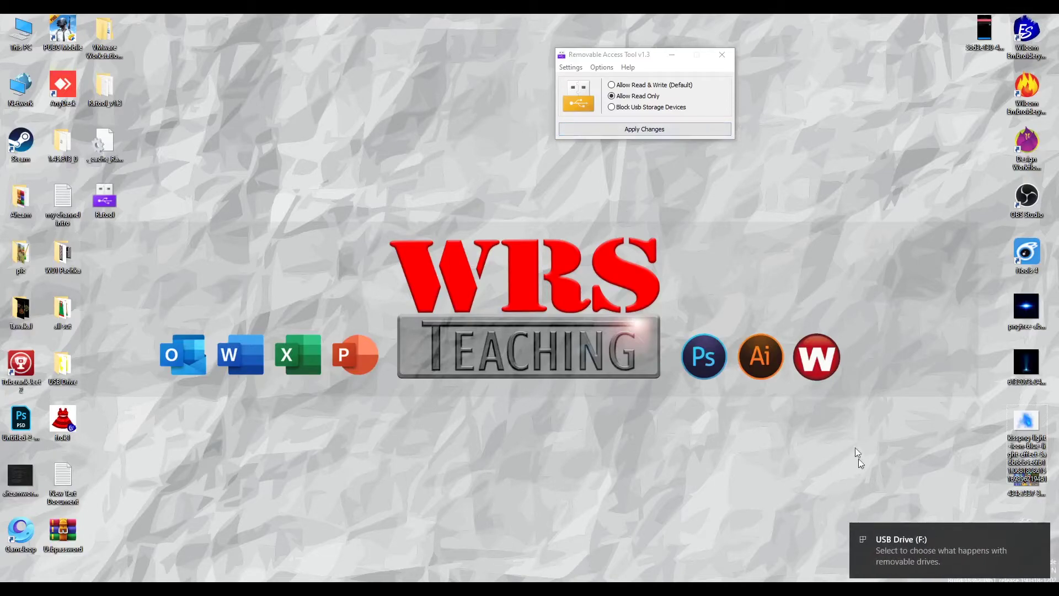
Step: Open USB Drive (F:) from This PC and snap its window to the left half
double_click(20, 31)
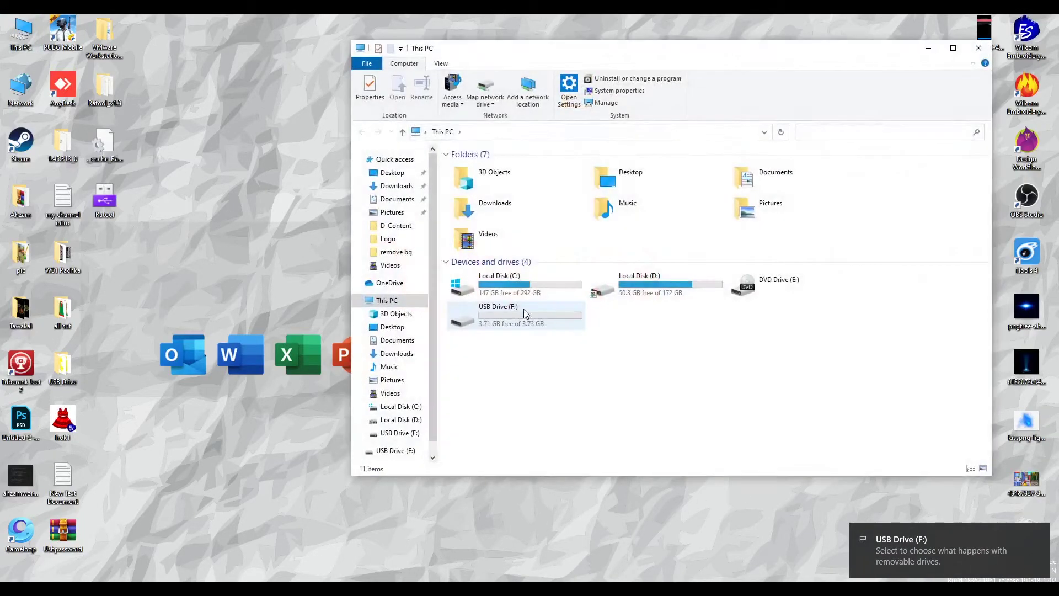
double_click(525, 314)
key("super+Left")
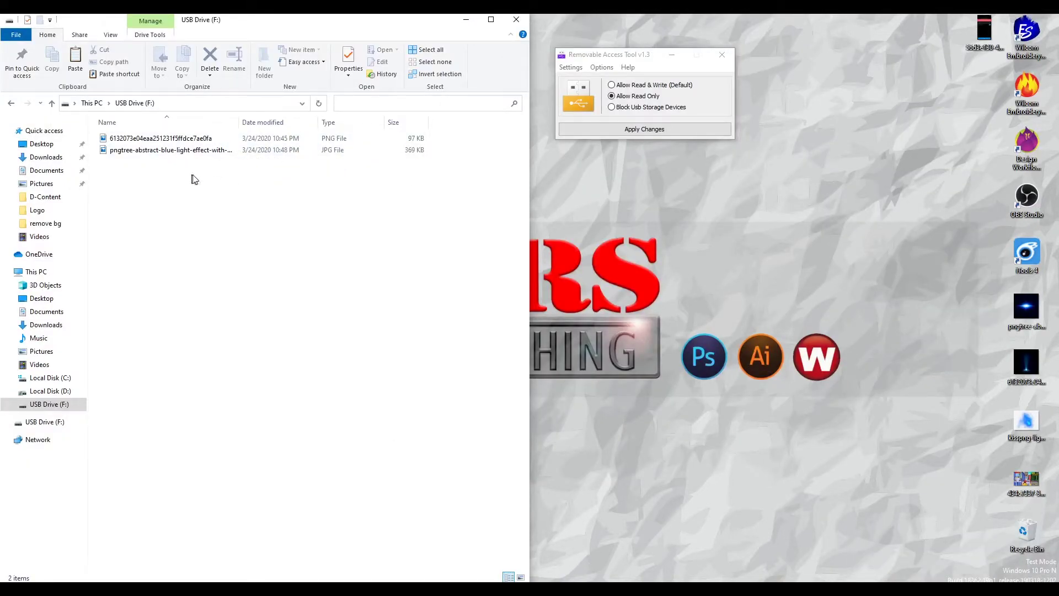
Step: Copy the pngtree JPG from the drive to the desktop, replacing the existing copy
right_click(185, 151)
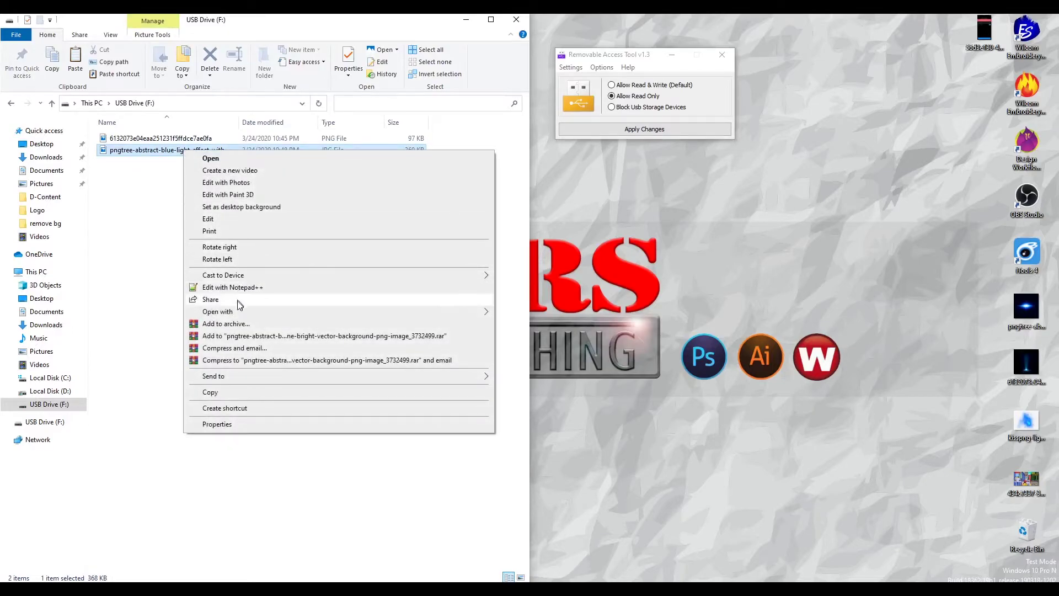
left_click(238, 392)
right_click(751, 199)
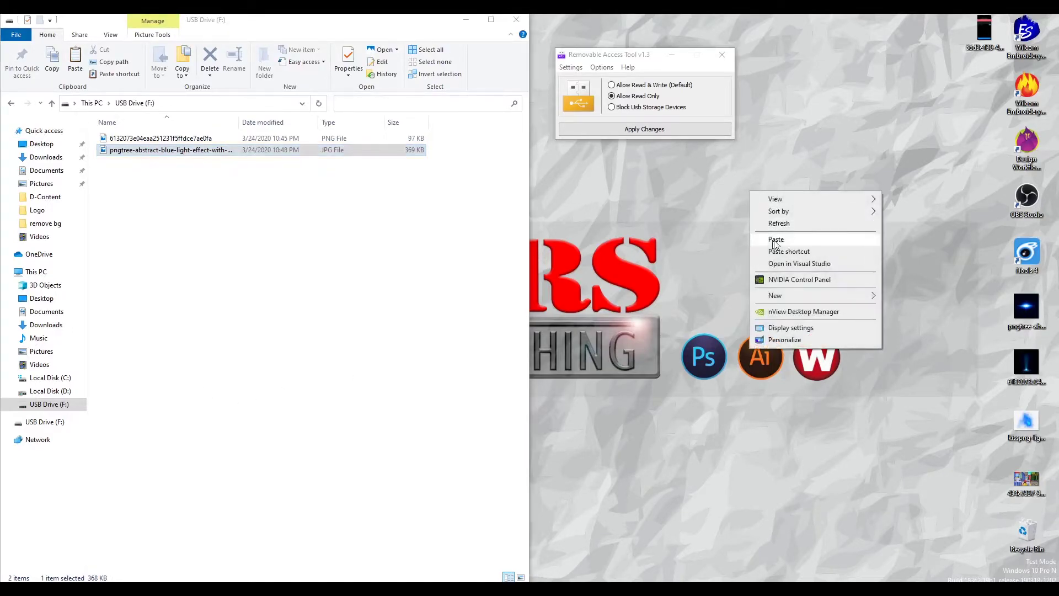
left_click(782, 241)
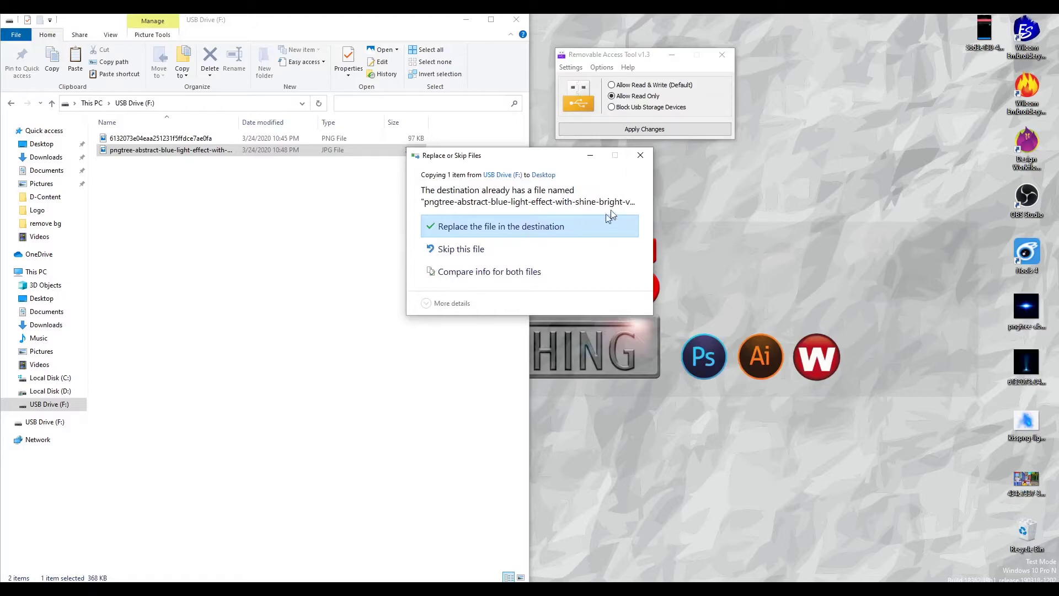
left_click(508, 229)
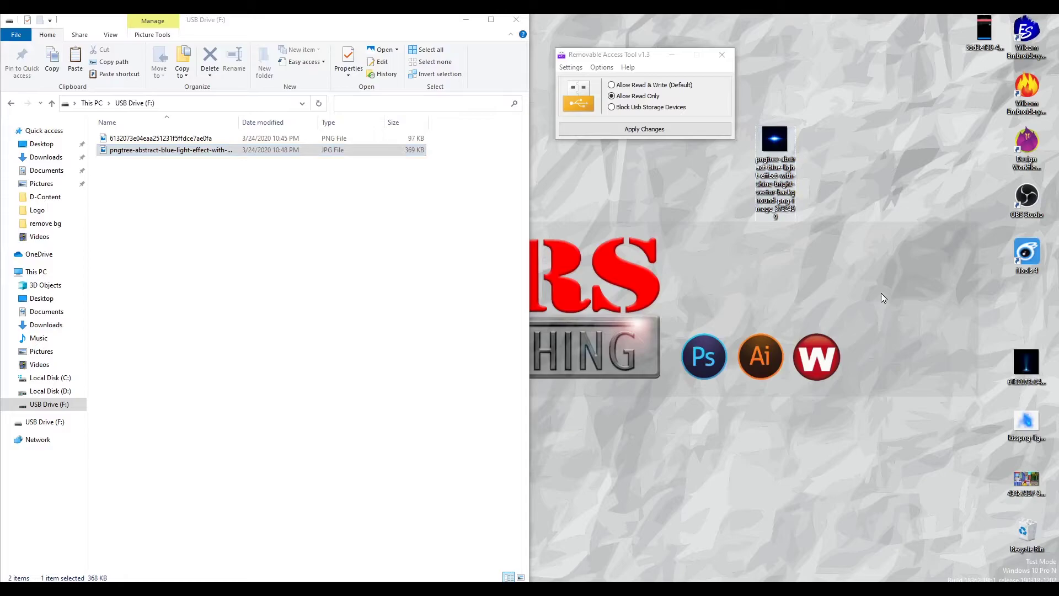
Step: Copy the desktop PNG and paste it back onto USB Drive (F:), choosing Replace
right_click(1026, 364)
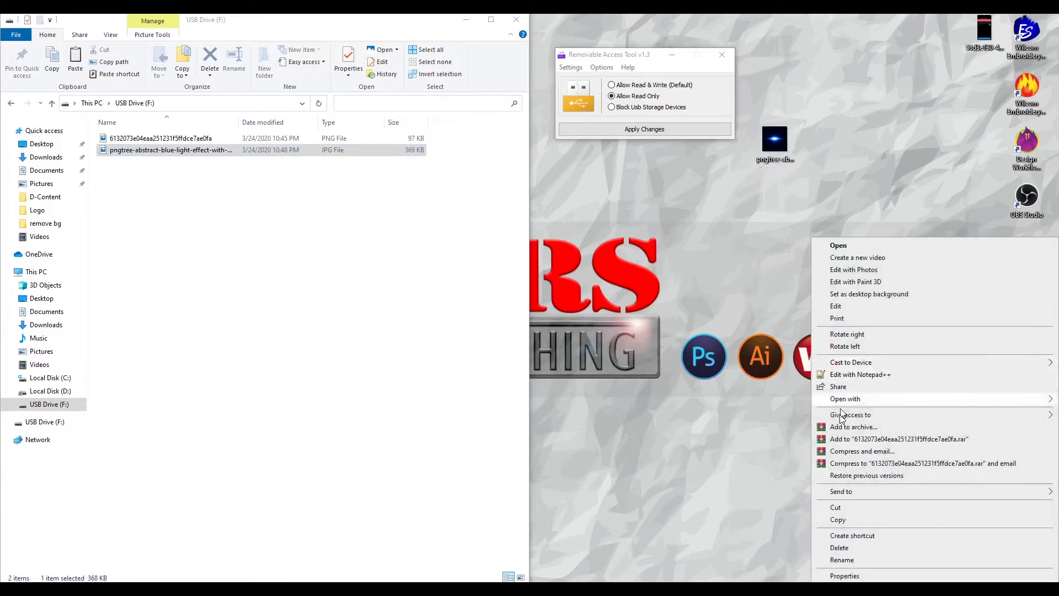
left_click(838, 520)
right_click(307, 278)
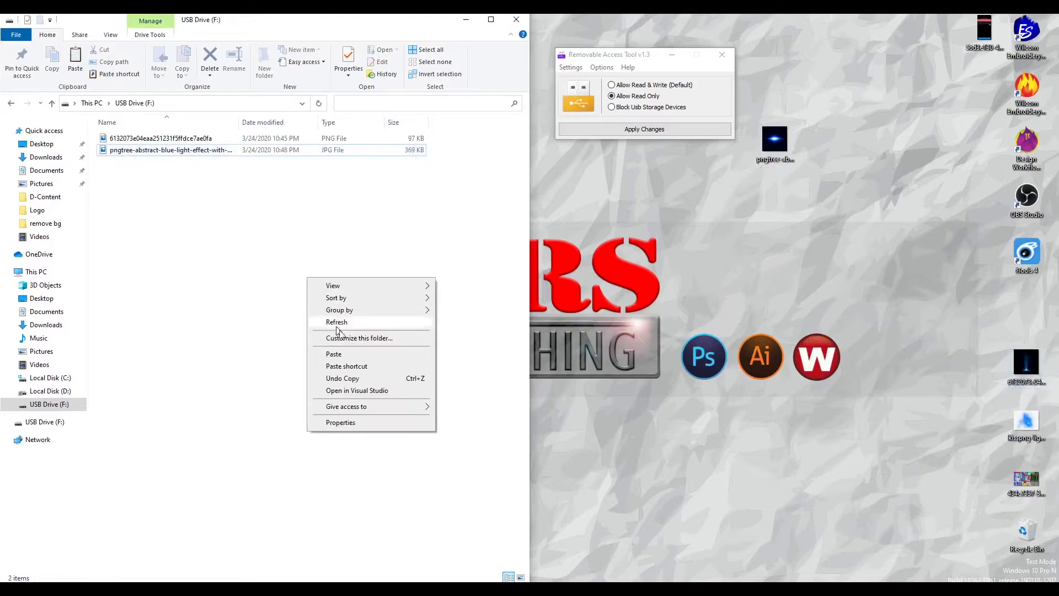
left_click(346, 354)
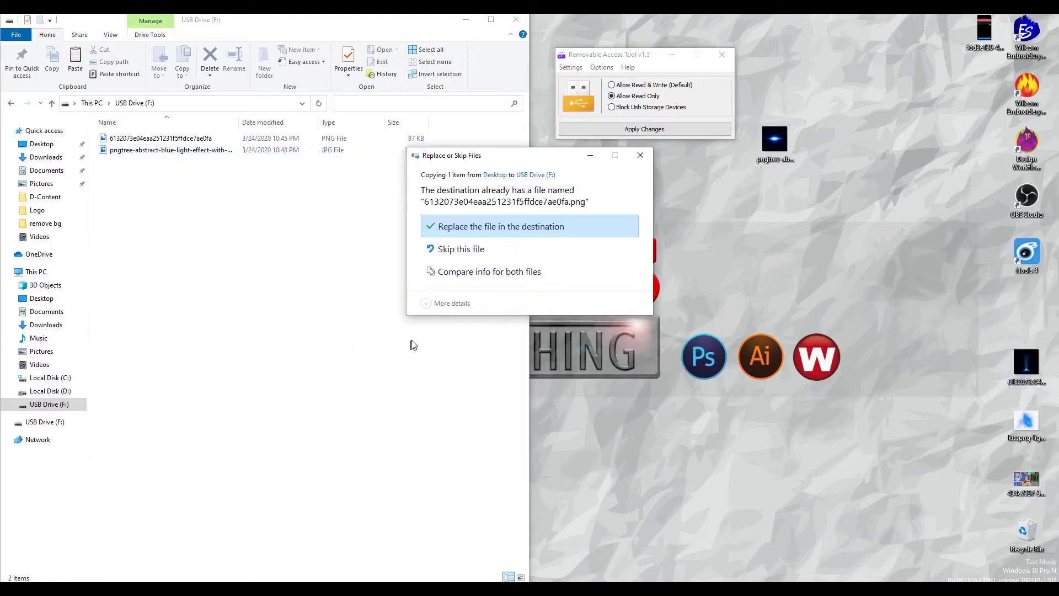
left_click(488, 236)
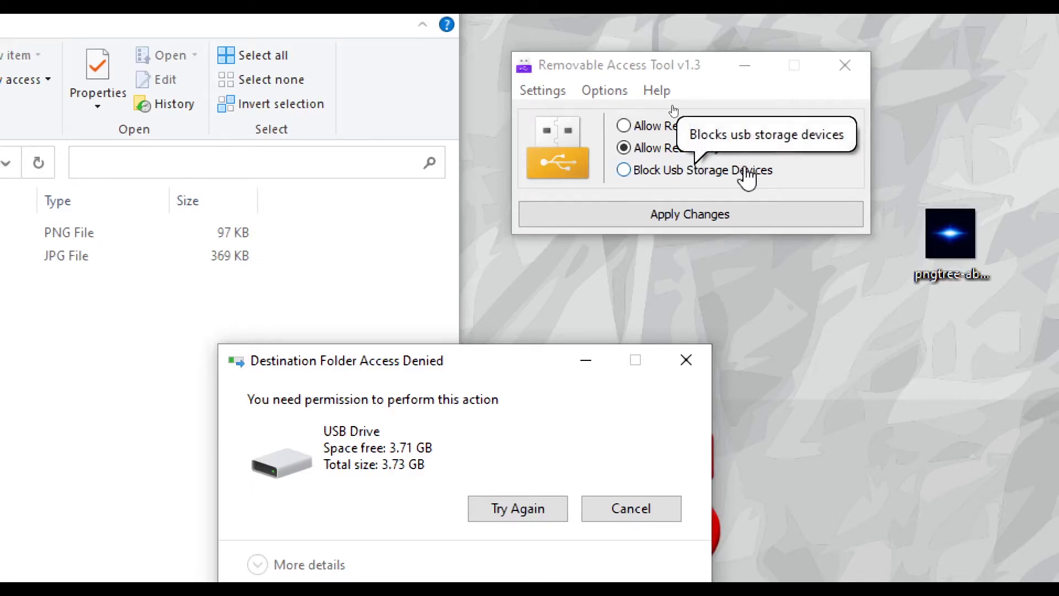
Step: Apply Block Usb Storage Devices, close the Access Denied warning, and reopen This PC
left_click(622, 171)
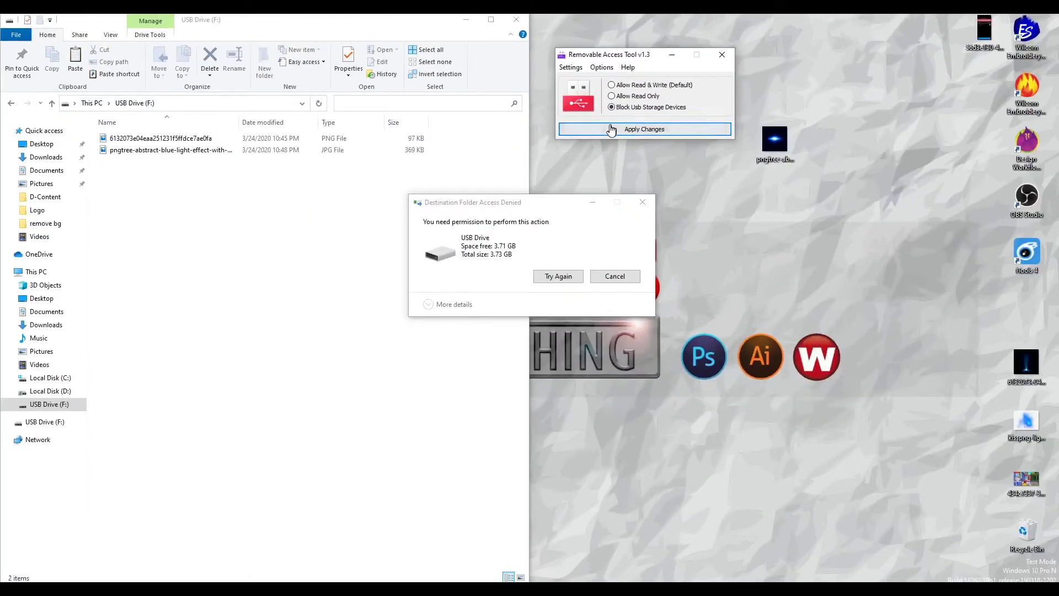
left_click(608, 129)
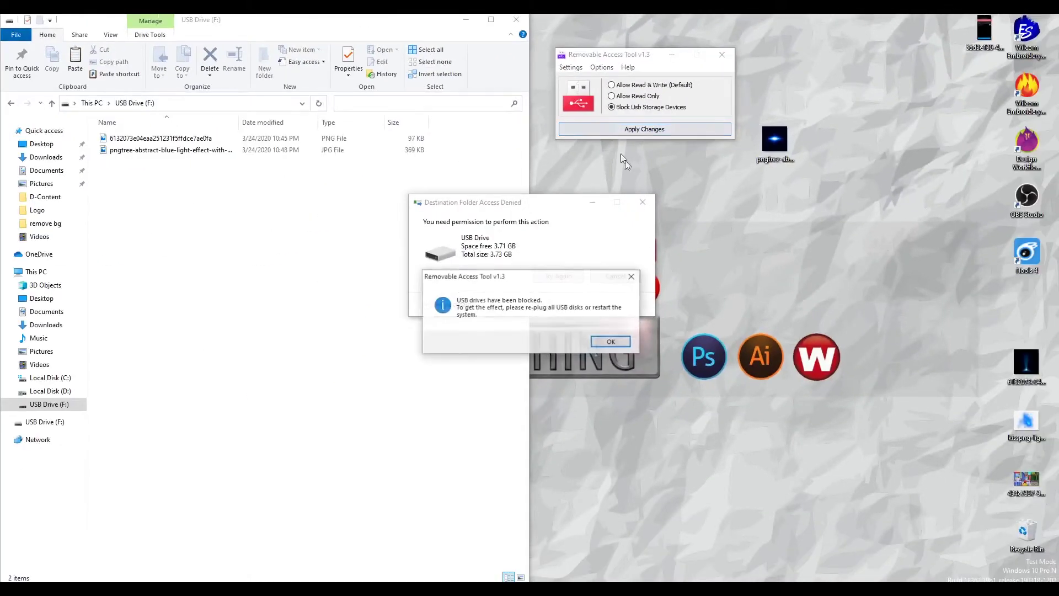
left_click(611, 342)
left_click(642, 202)
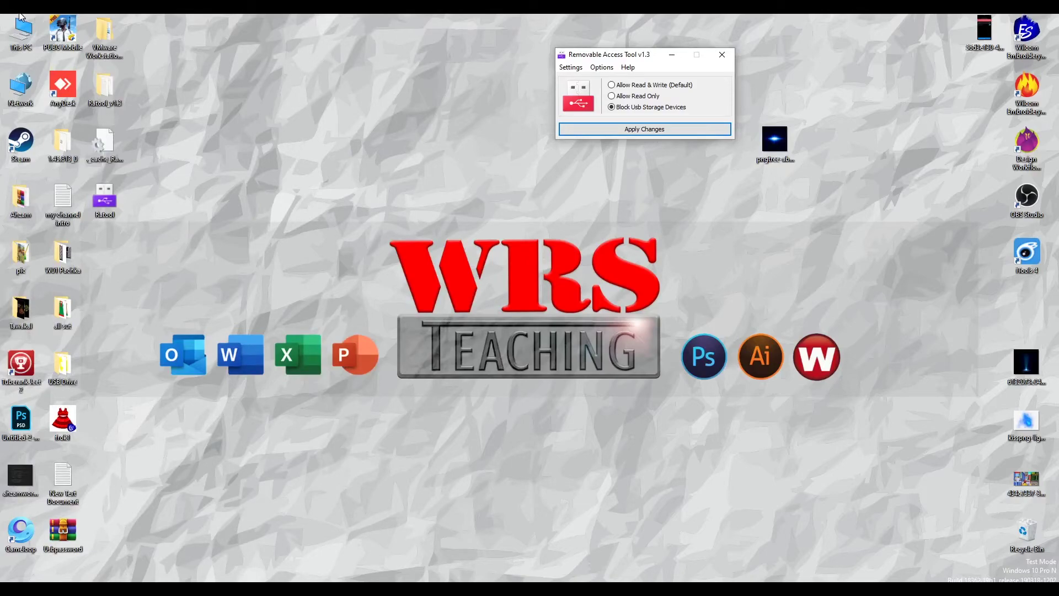
double_click(22, 32)
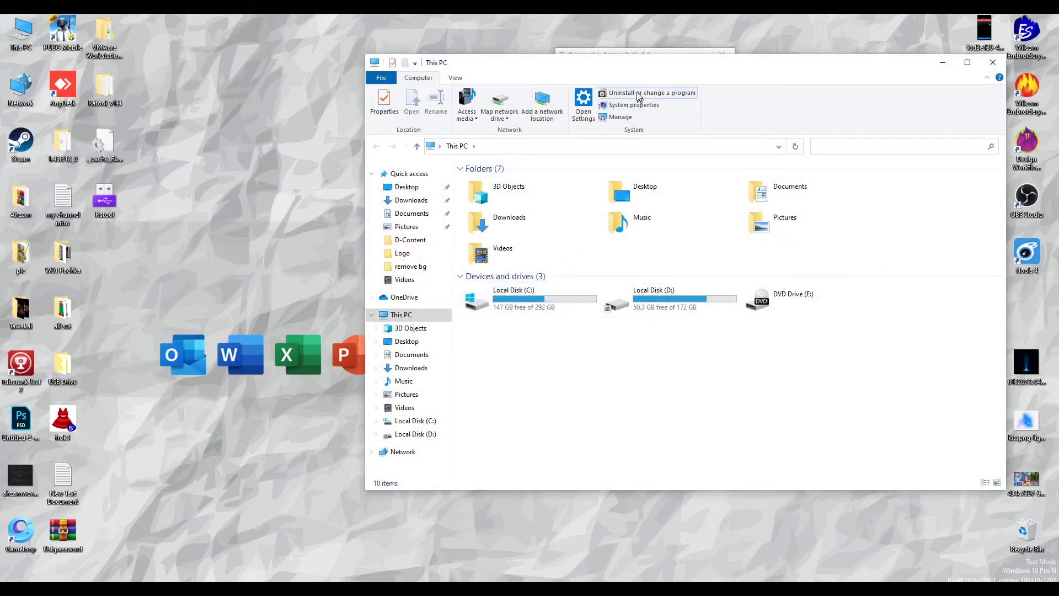
Step: Snap This PC to the left half, refresh its listing, and lower the tool window
key("super+Left")
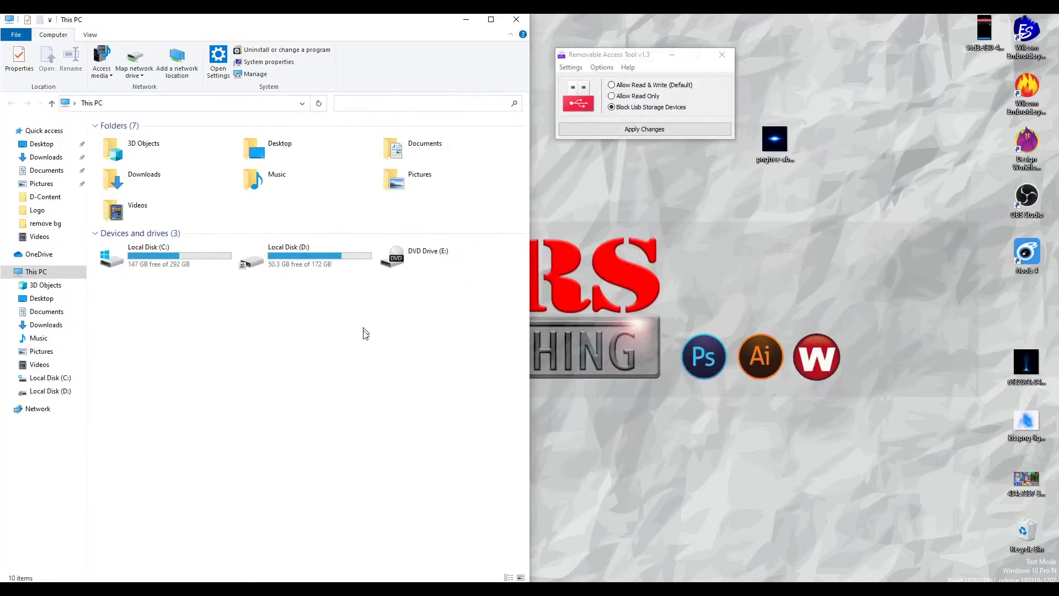
right_click(274, 324)
left_click(319, 366)
left_click_drag(631, 54, 630, 94)
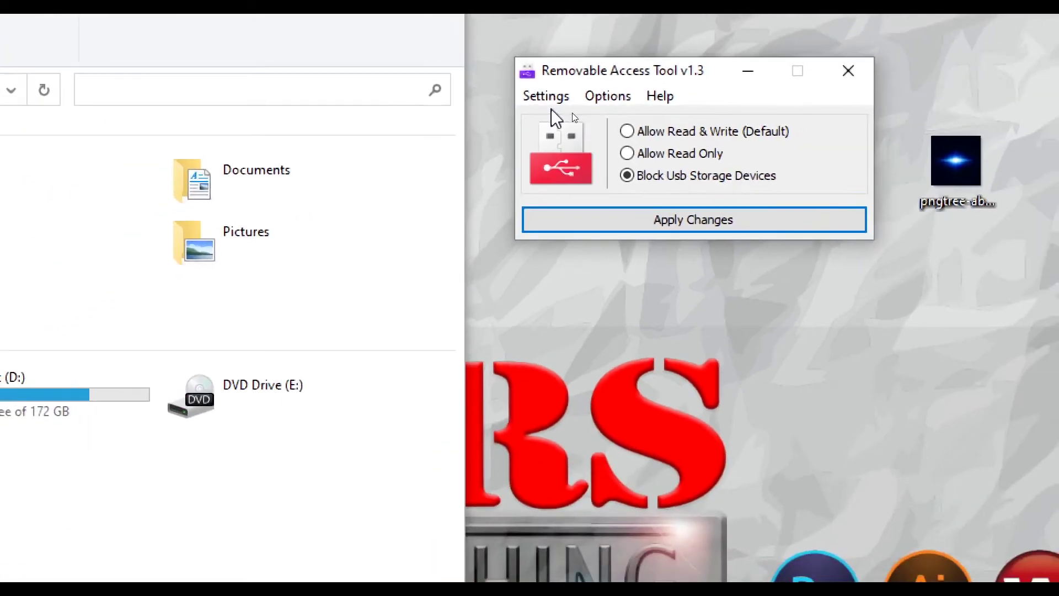
Step: Set a new tool password and password hint via Settings > Change Password, and confirm success
left_click(553, 98)
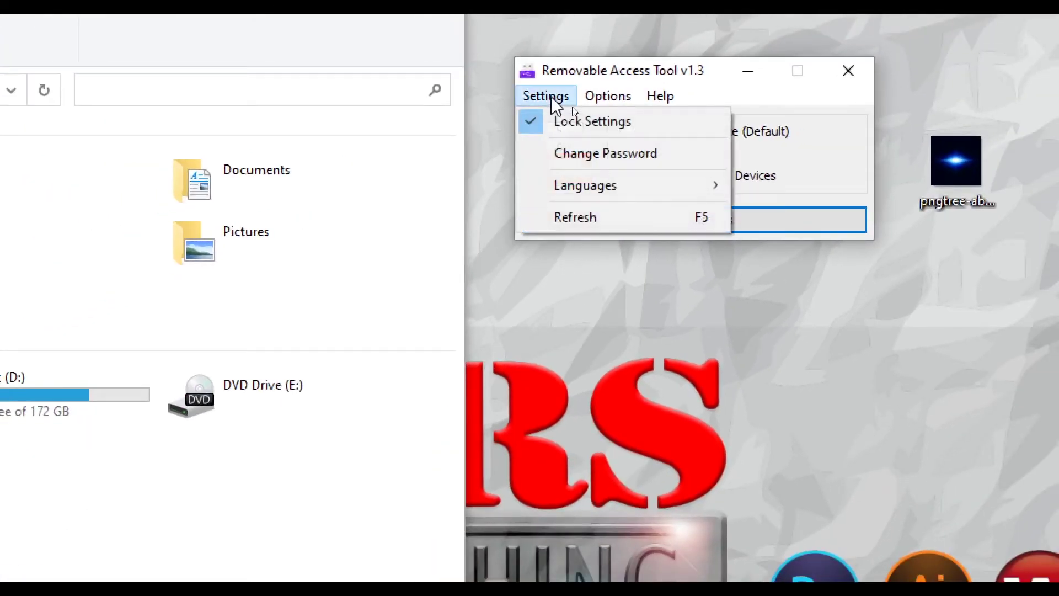
left_click(612, 154)
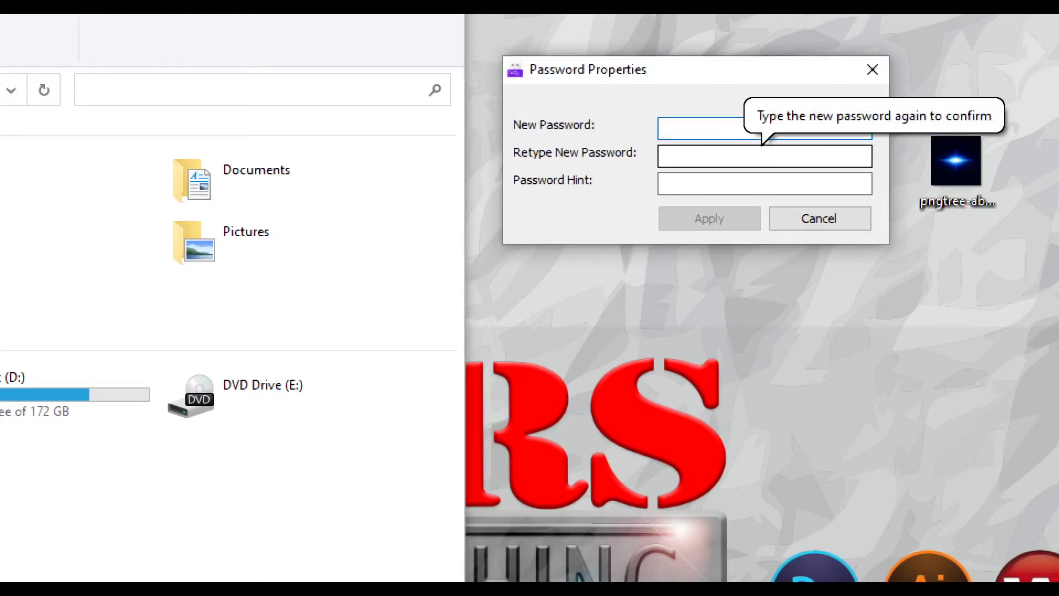
left_click(767, 155)
type("*****")
left_click(760, 178)
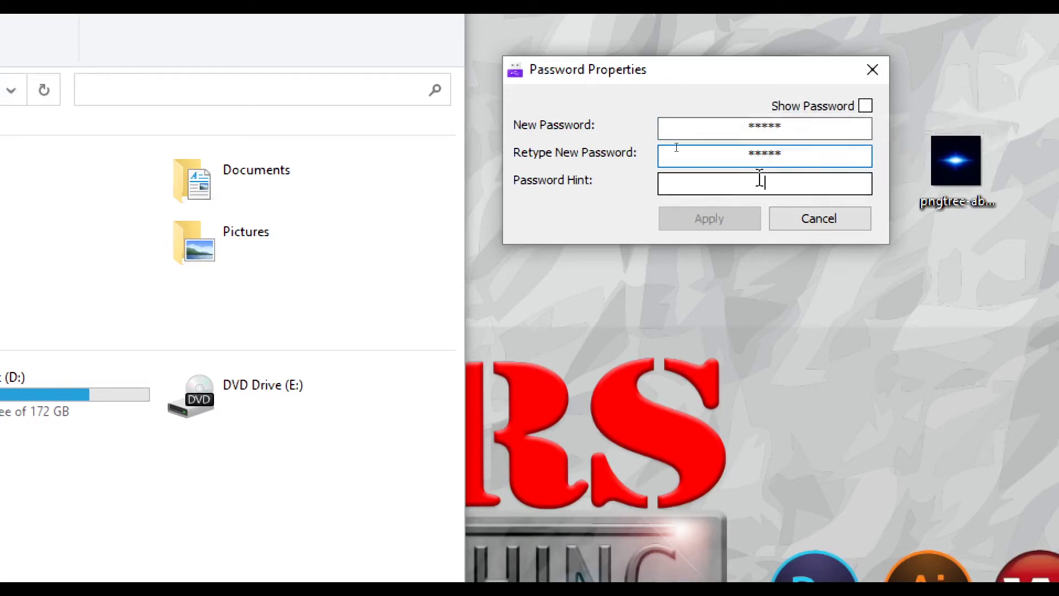
type("15")
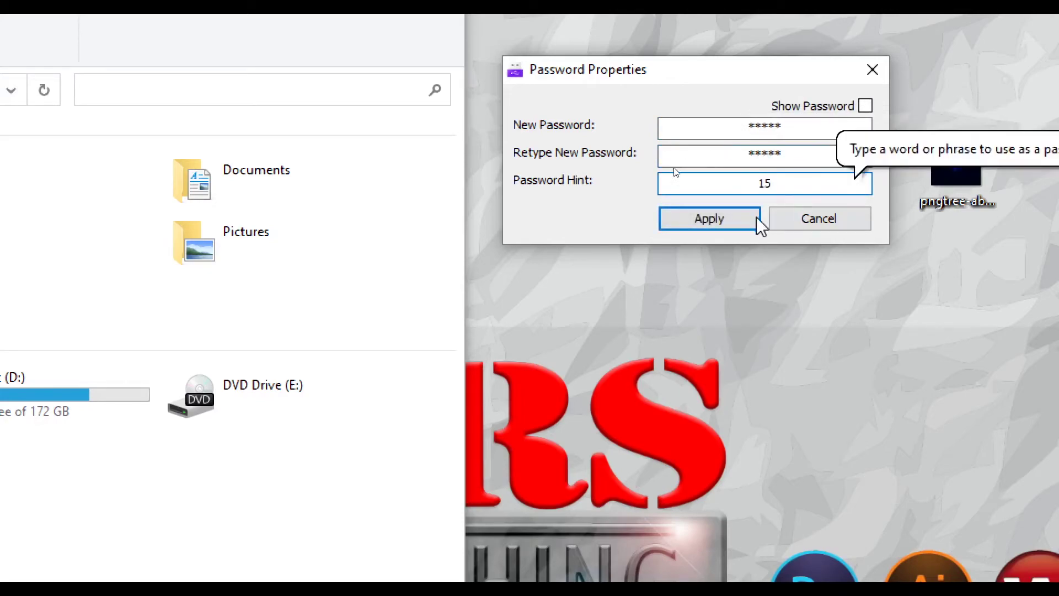
left_click(707, 219)
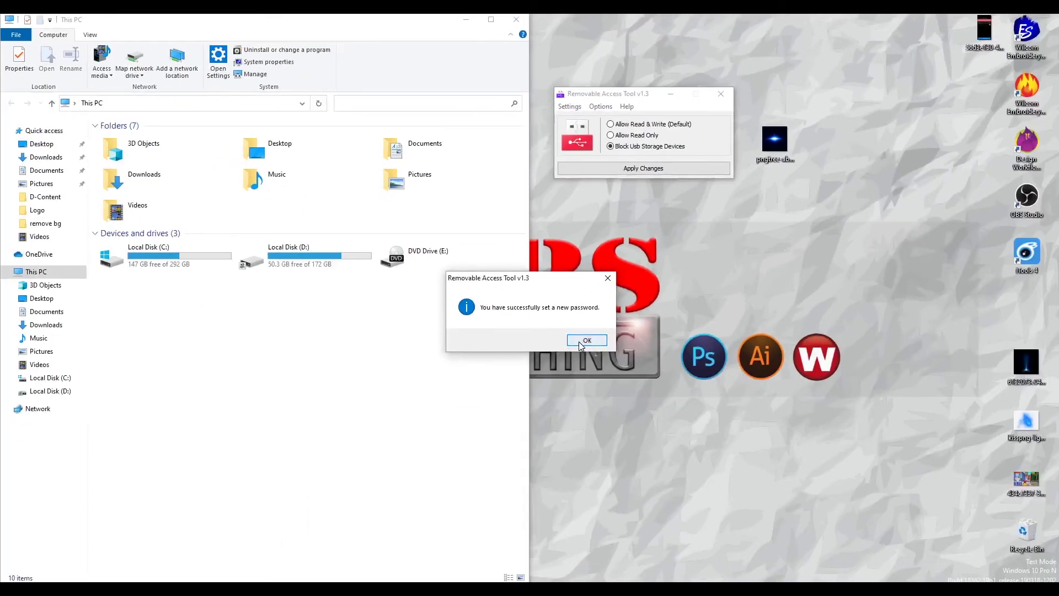
left_click(580, 563)
left_click(577, 259)
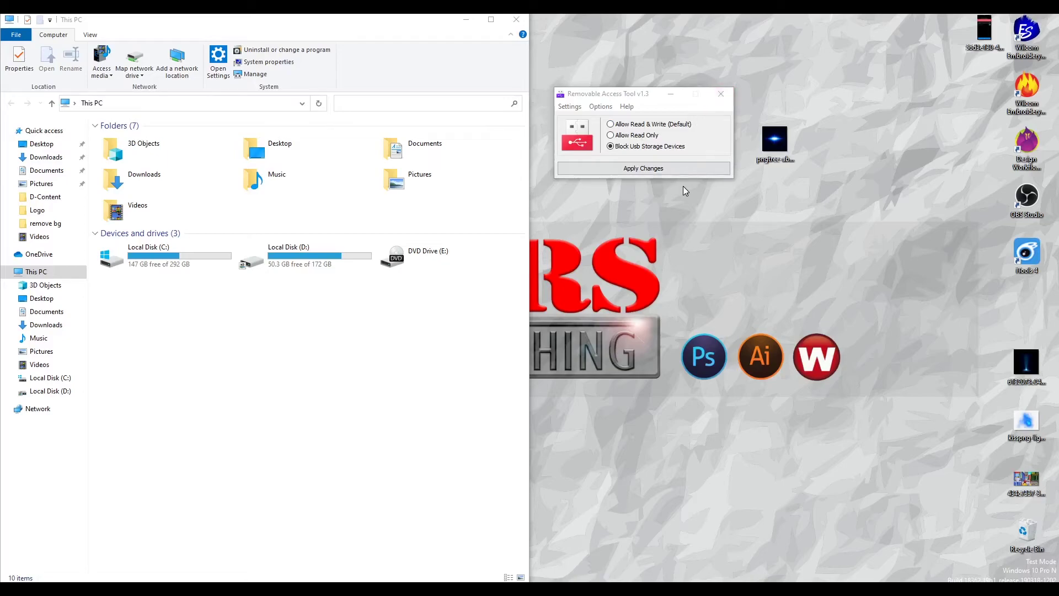
Step: Close and relaunch Removable Access Tool, unlocking it with the access password
left_click(727, 98)
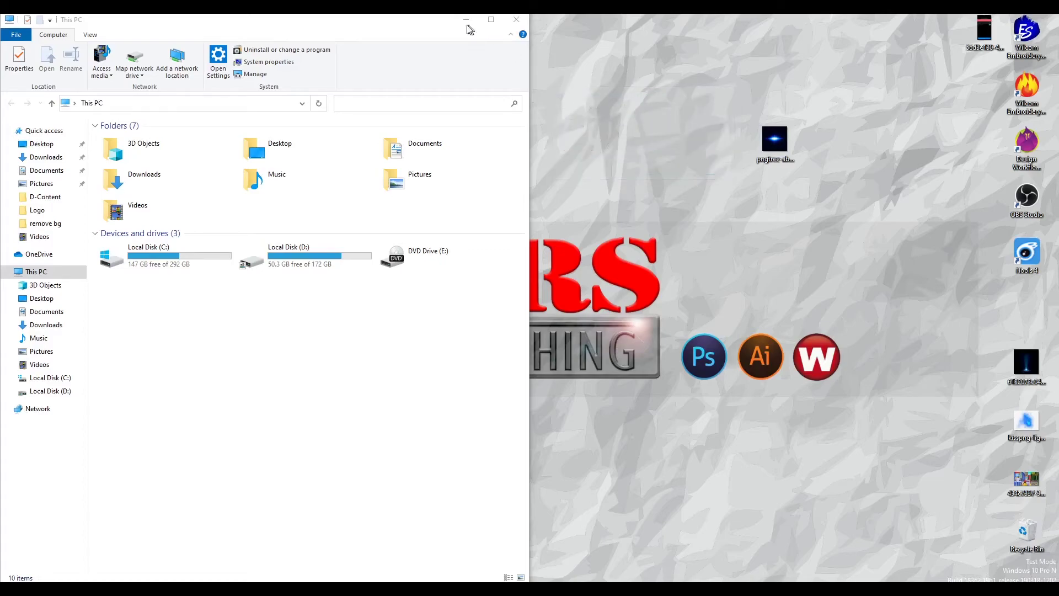
left_click(469, 21)
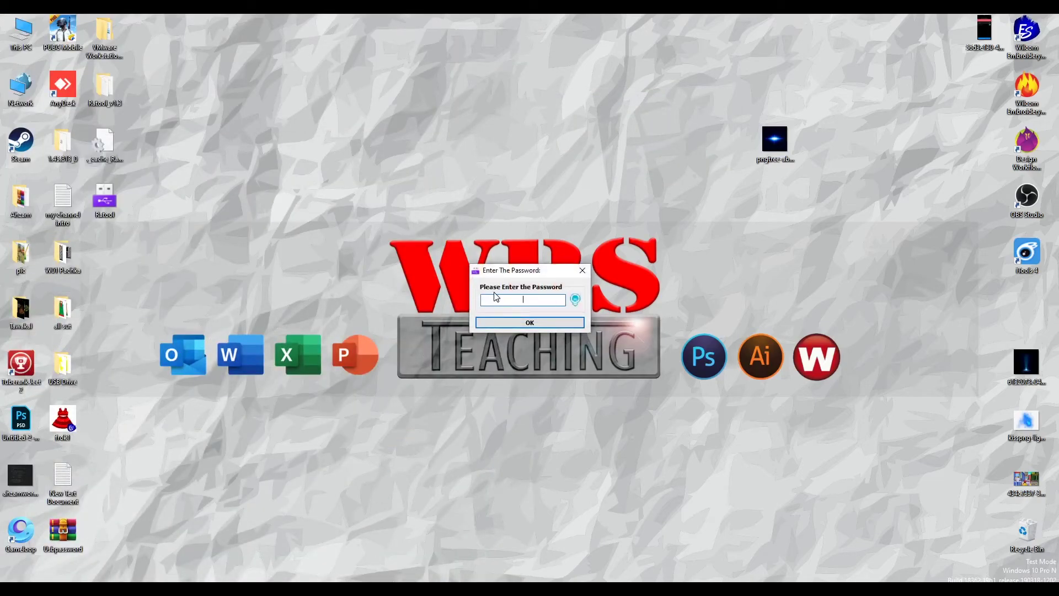
type("**")
double_click(499, 303)
type("****")
key("Return")
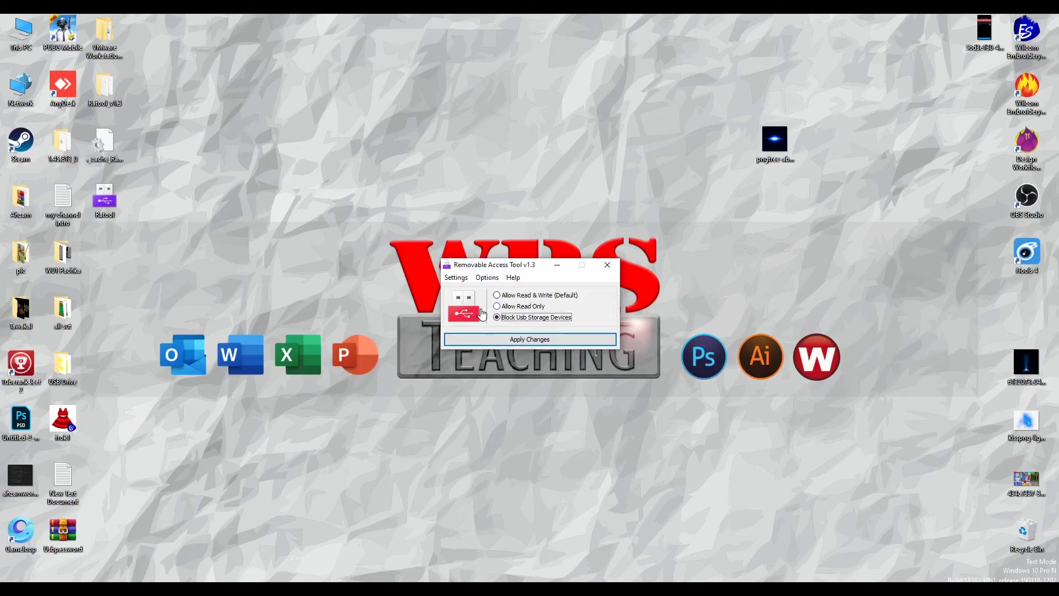
Step: Select Allow Read Only for USB drives and apply the change
left_click(498, 307)
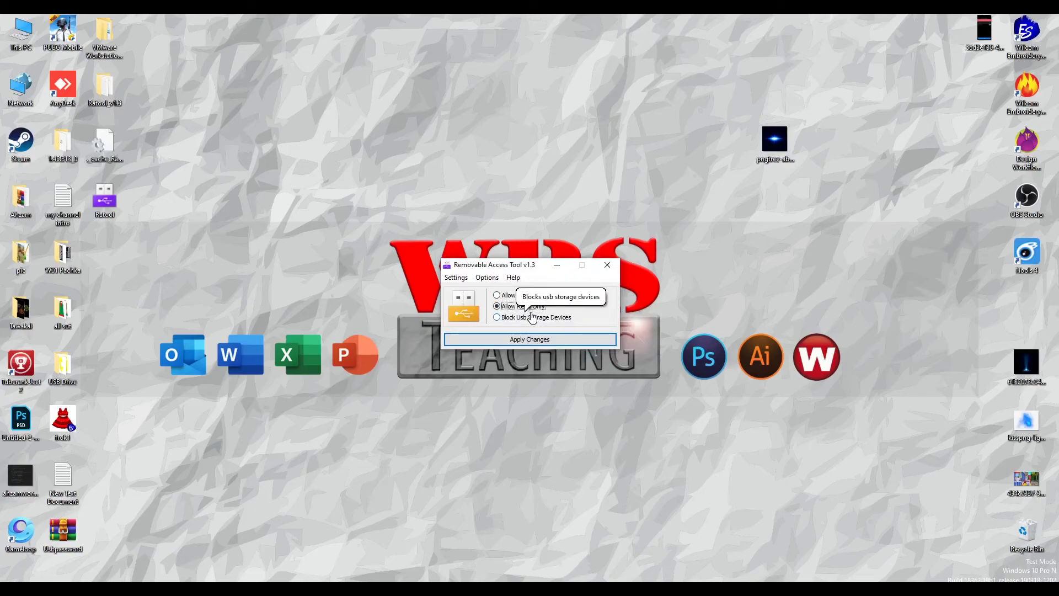
left_click(544, 340)
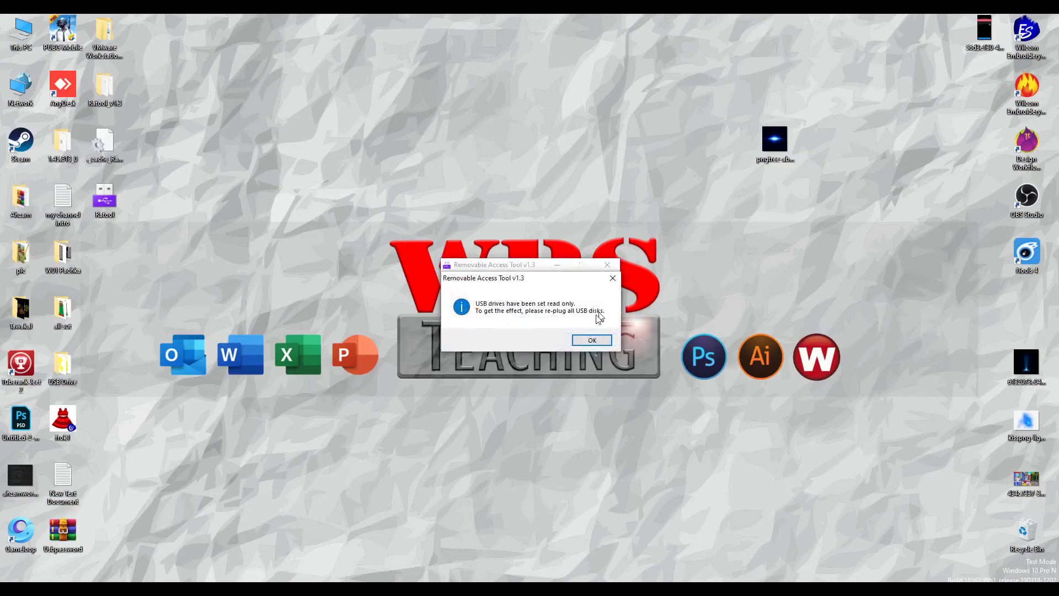
left_click(591, 341)
Step: Close the tool and open USB Drive (F:) from This PC, snapped to the left half
left_click(608, 264)
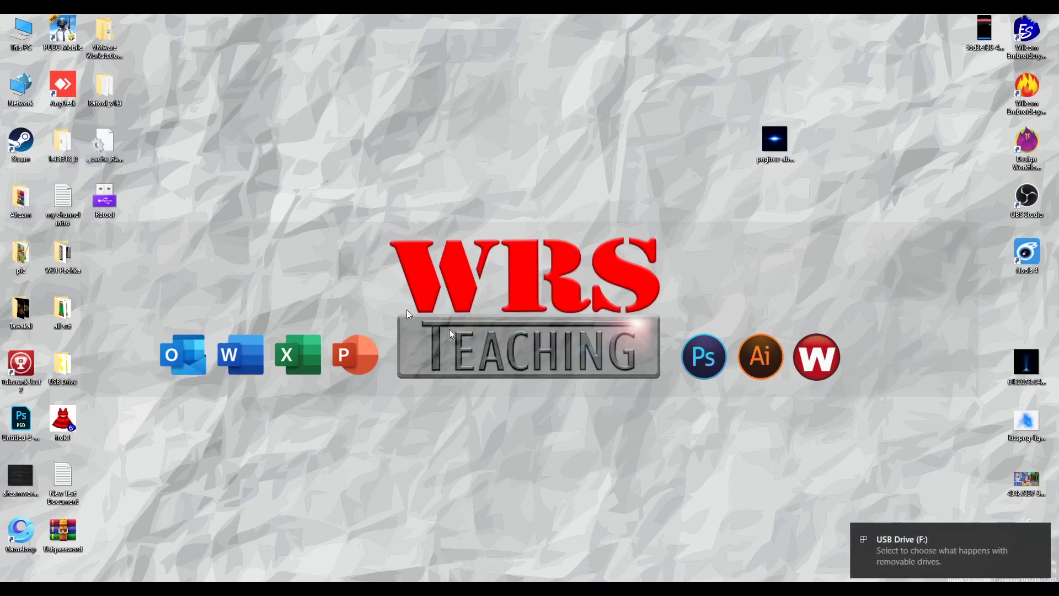
double_click(17, 38)
left_click_drag(623, 54, 327, 66)
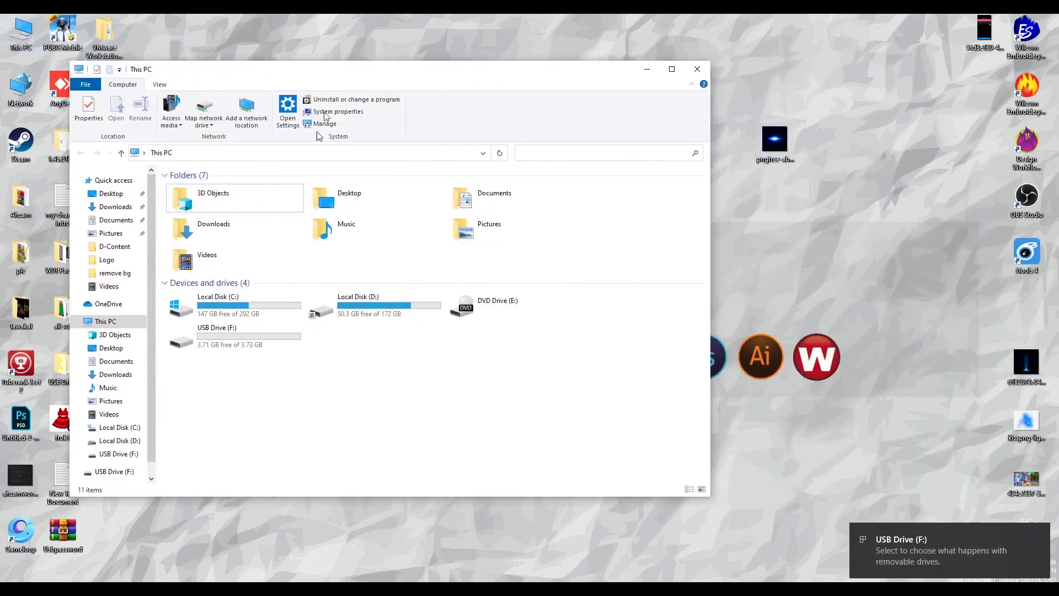
double_click(246, 346)
key("super+Left")
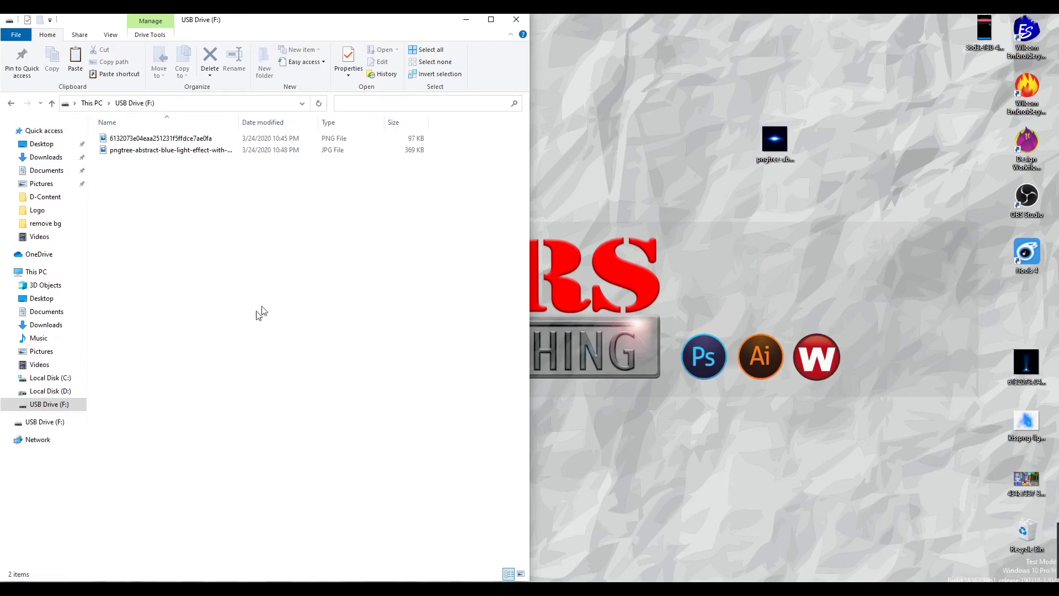
Step: Copy the JPG image from the drive onto the desktop, replacing the existing copy
right_click(144, 156)
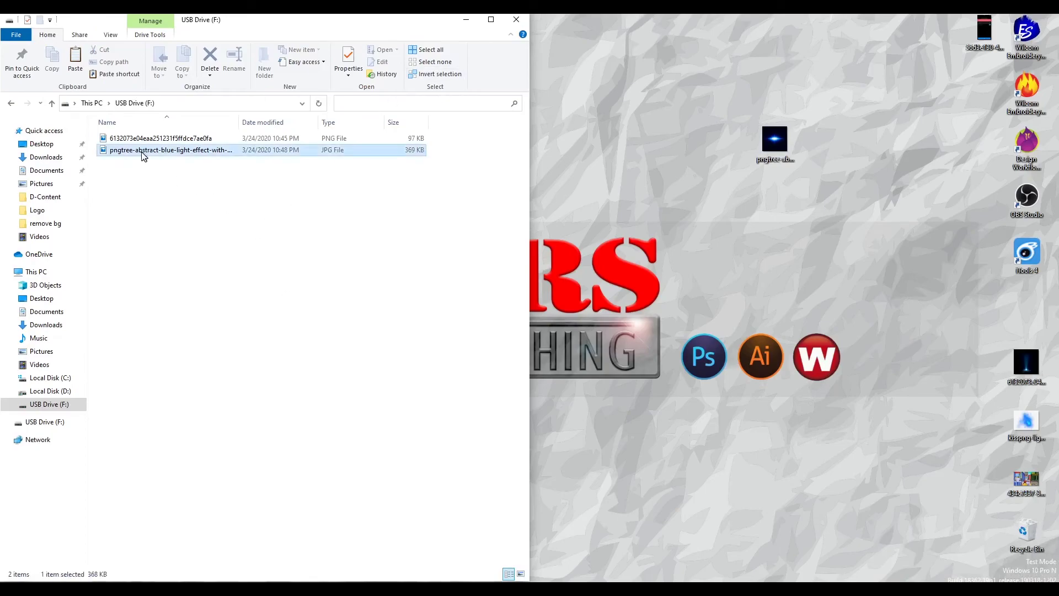
left_click(199, 395)
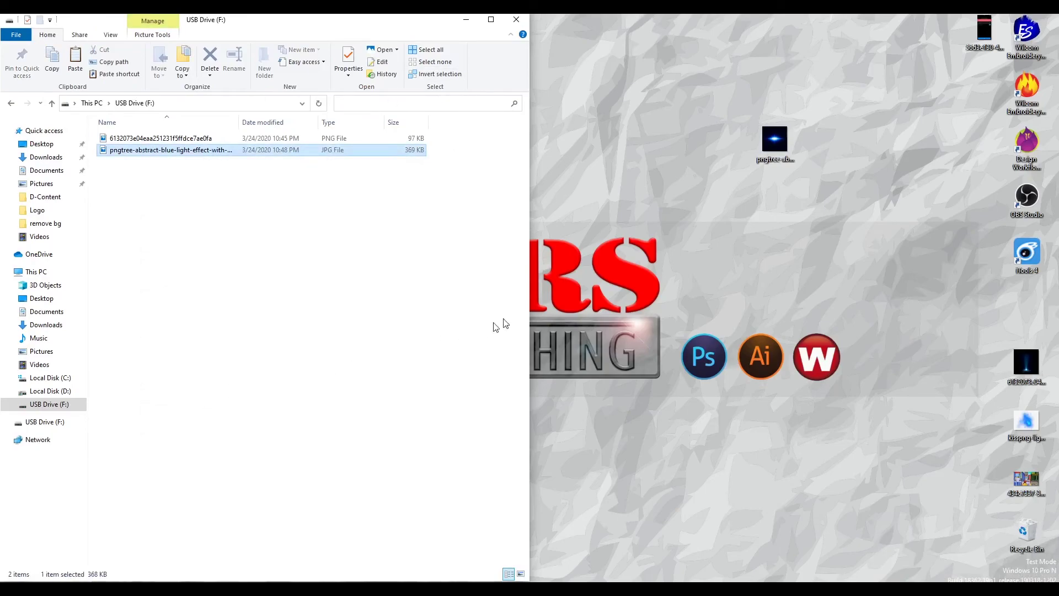
right_click(646, 156)
left_click(672, 203)
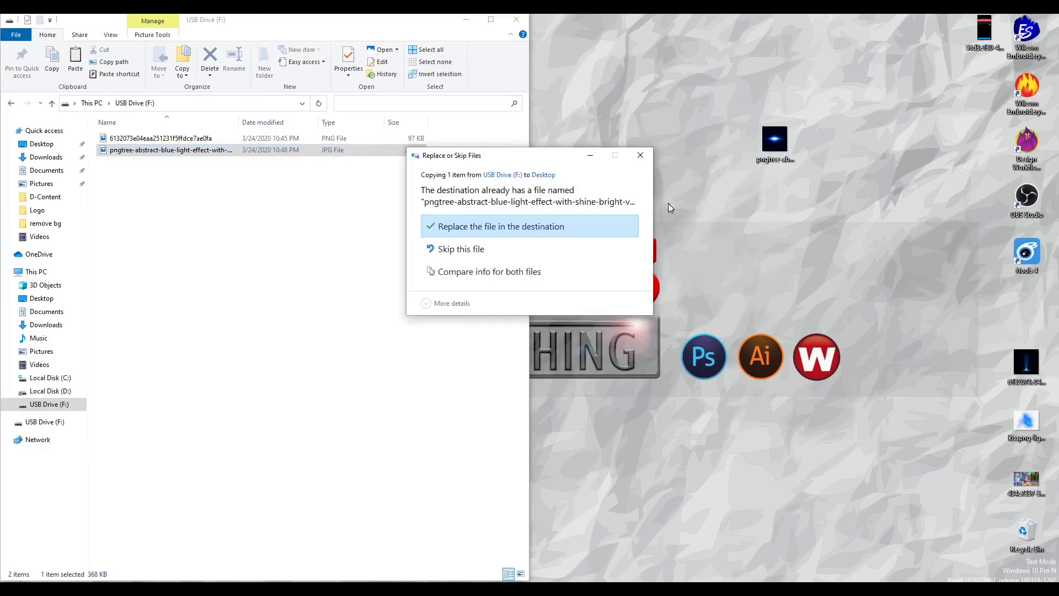
left_click(574, 231)
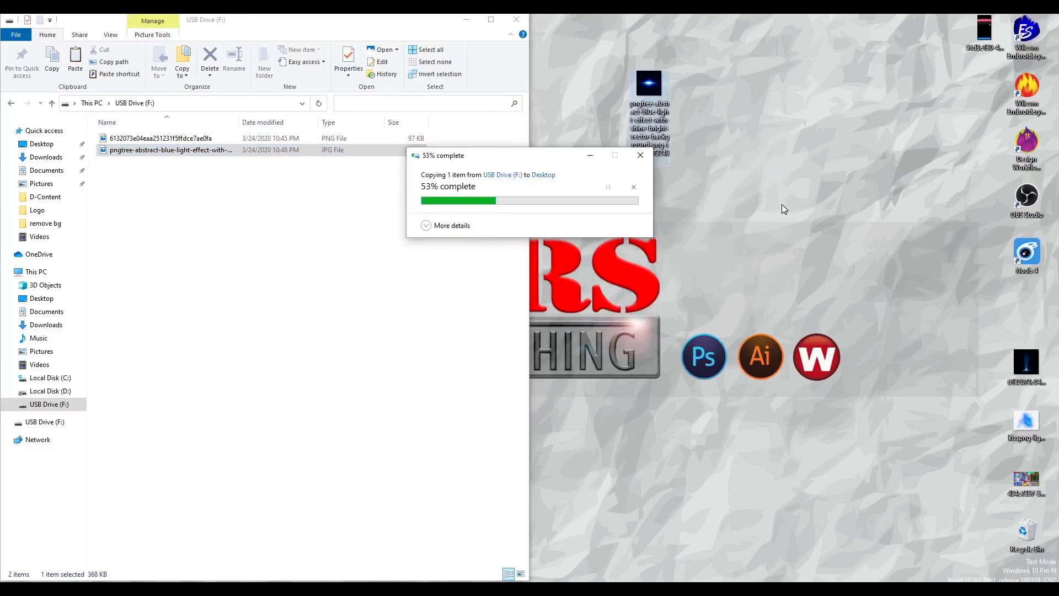
Step: Copy another desktop image and try pasting it onto USB Drive (F:), which is denied
right_click(1031, 422)
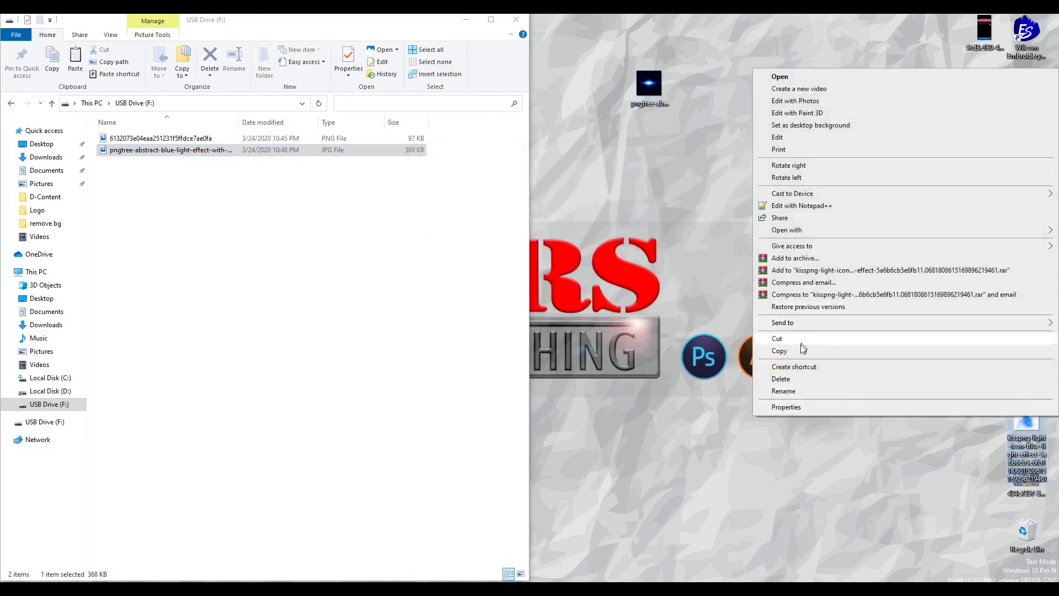
left_click(794, 352)
right_click(309, 237)
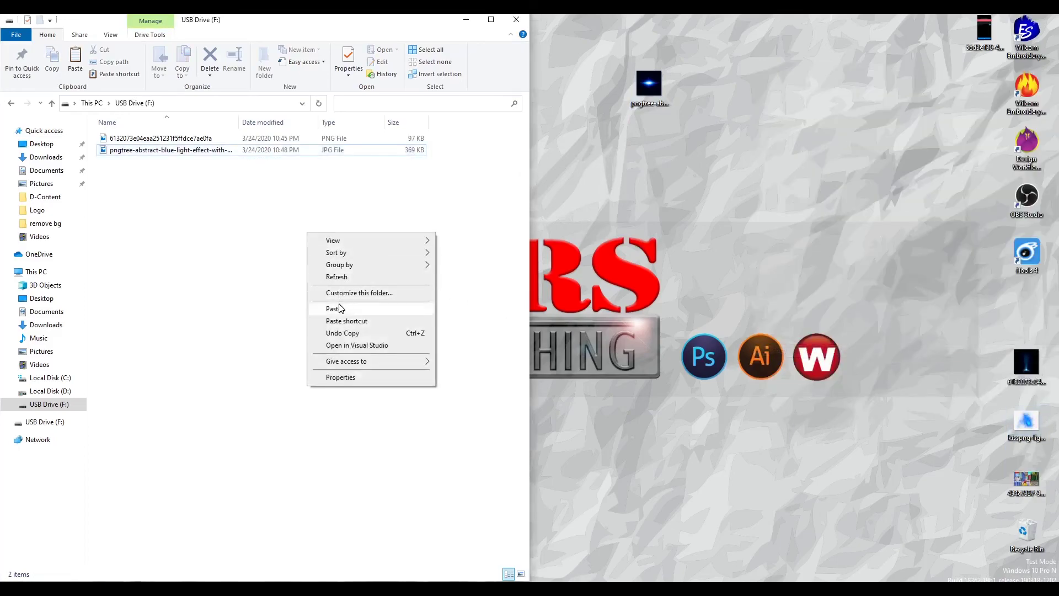
left_click(342, 307)
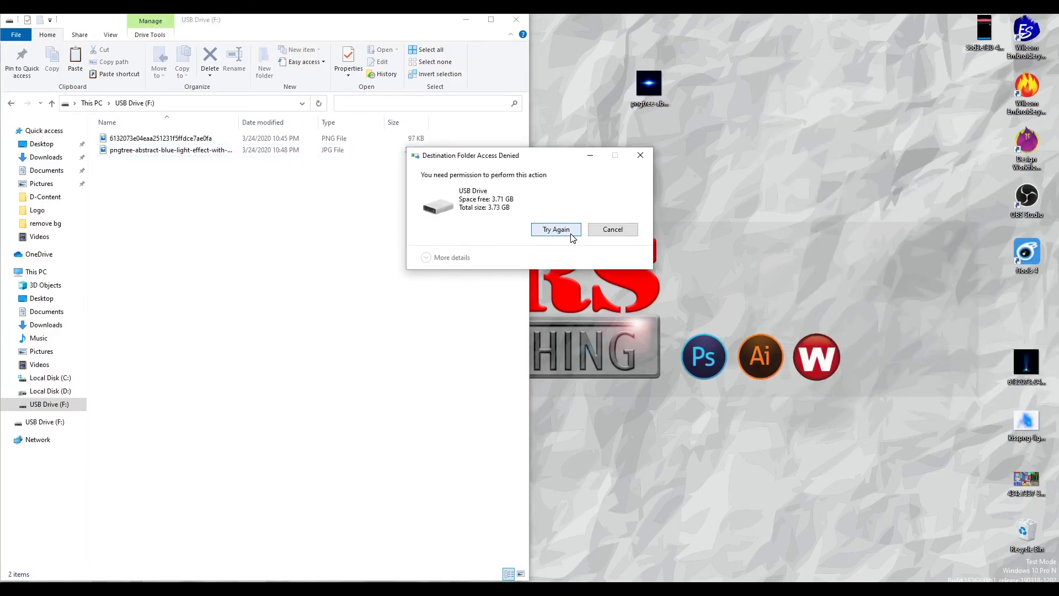